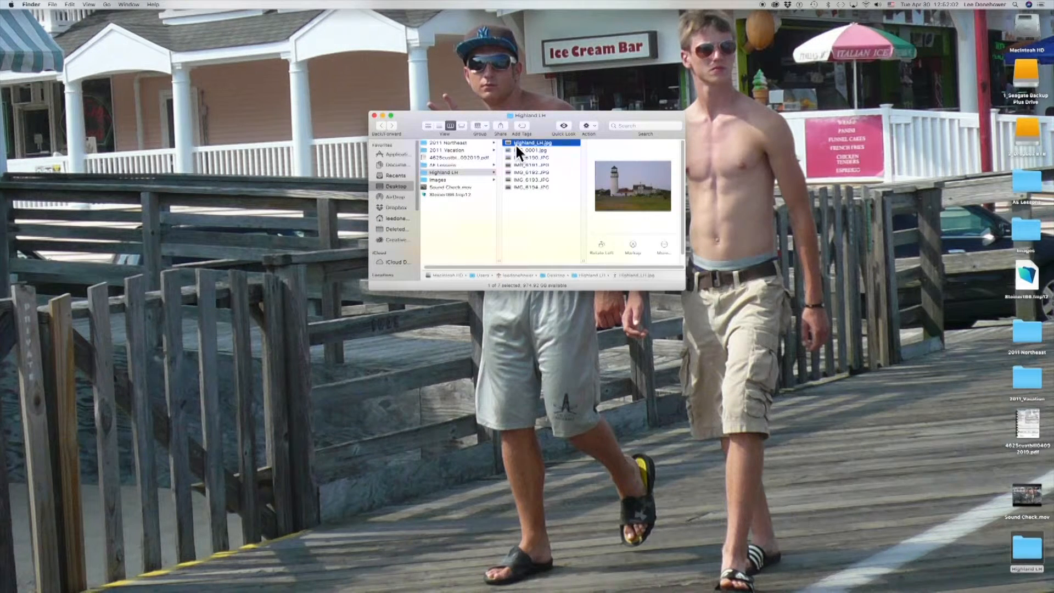
Preview Highland_LH.jpg and IMG_0001.jpg from the Highland LH folder at large size.
key("space")
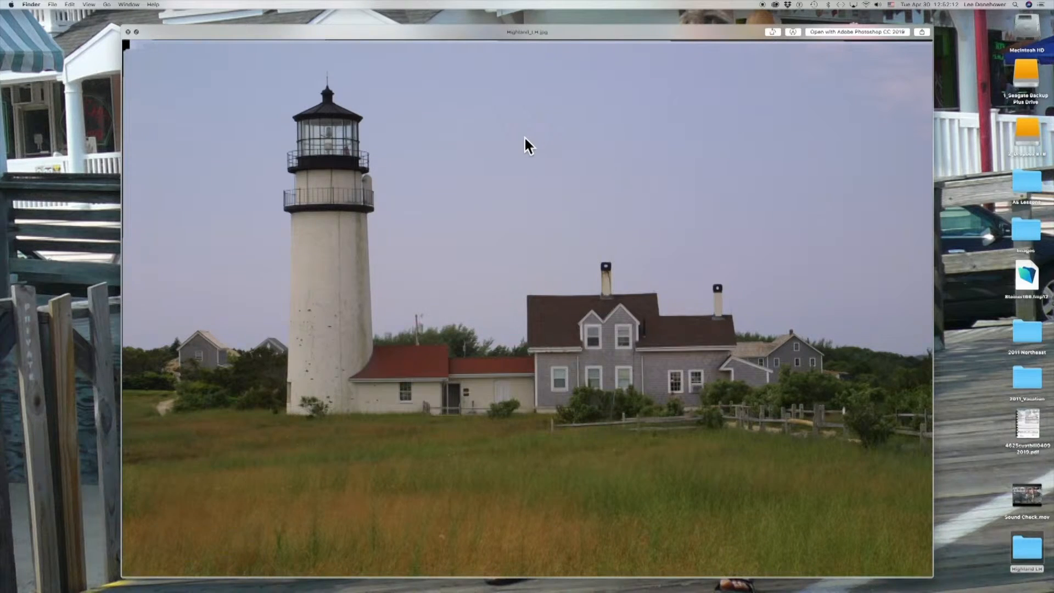
key("space")
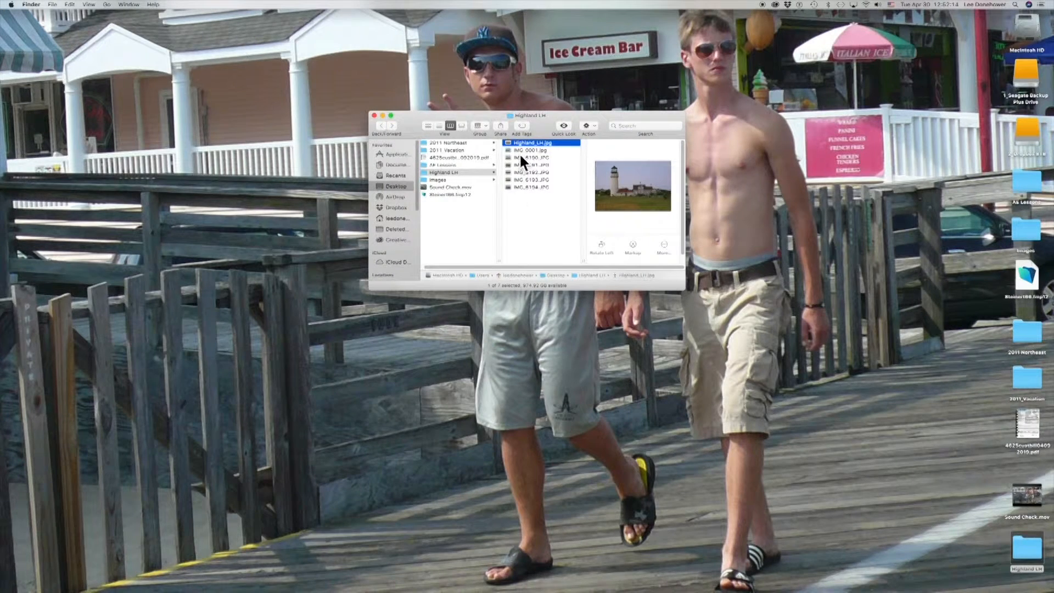
key("Down")
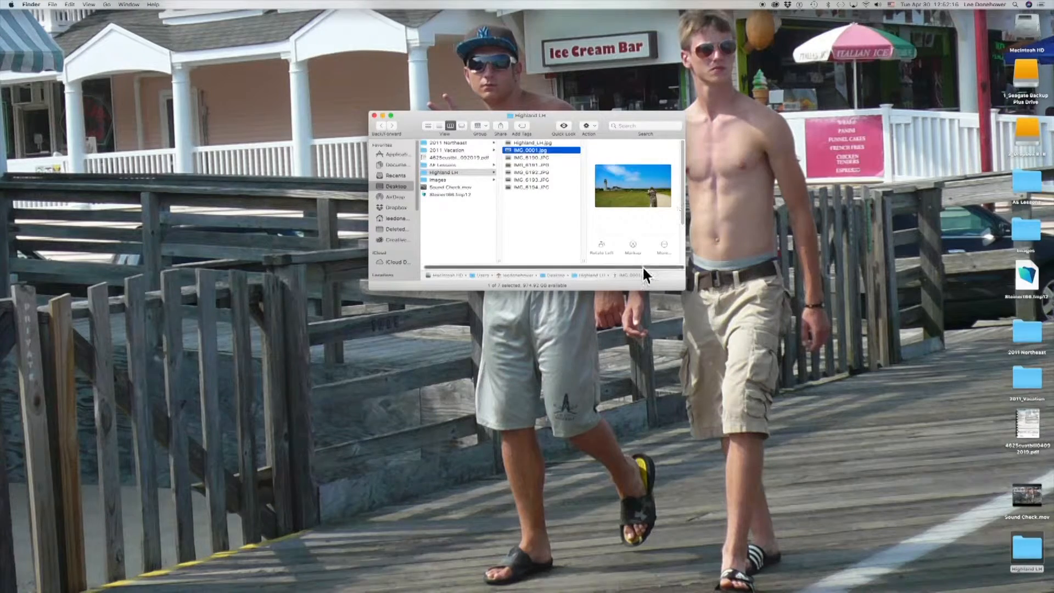
key("space")
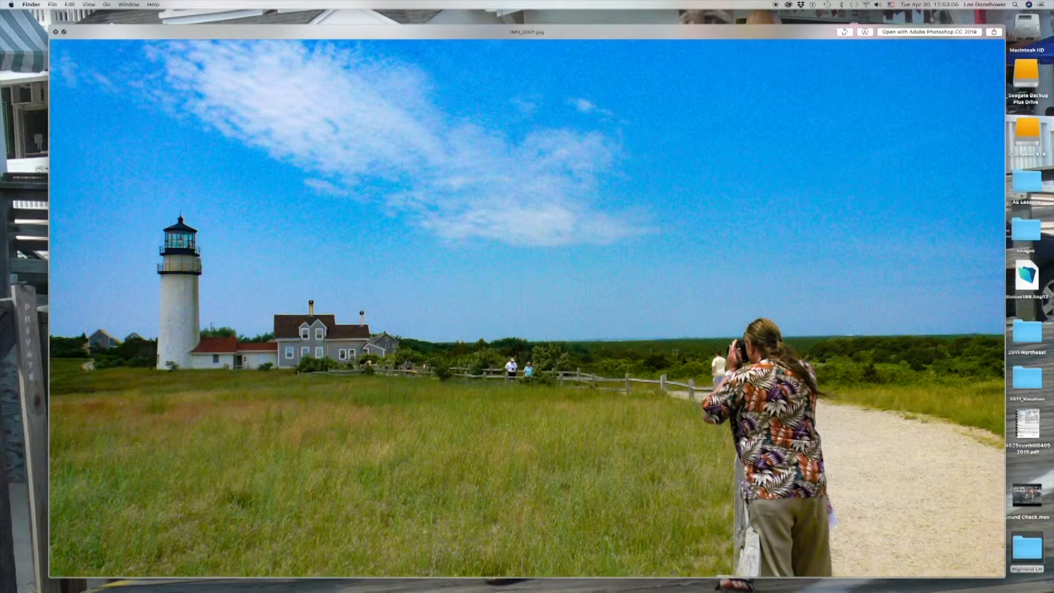
Examine the visitors' positions near the lighthouse by flipping between the previews of IMG_6190.JPG and IMG_6191.JPG.
key("Right")
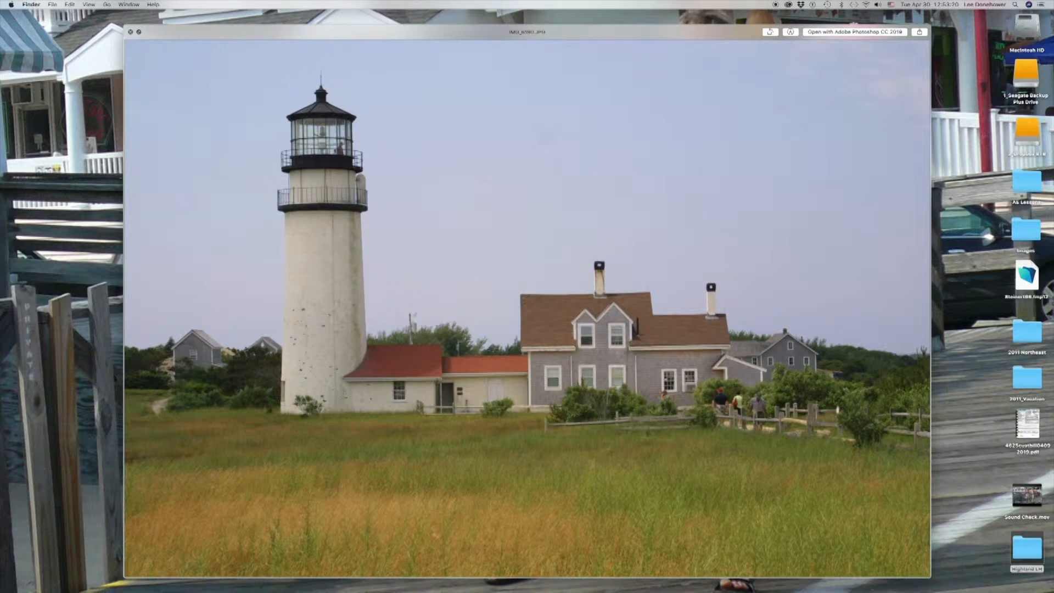
key("Right")
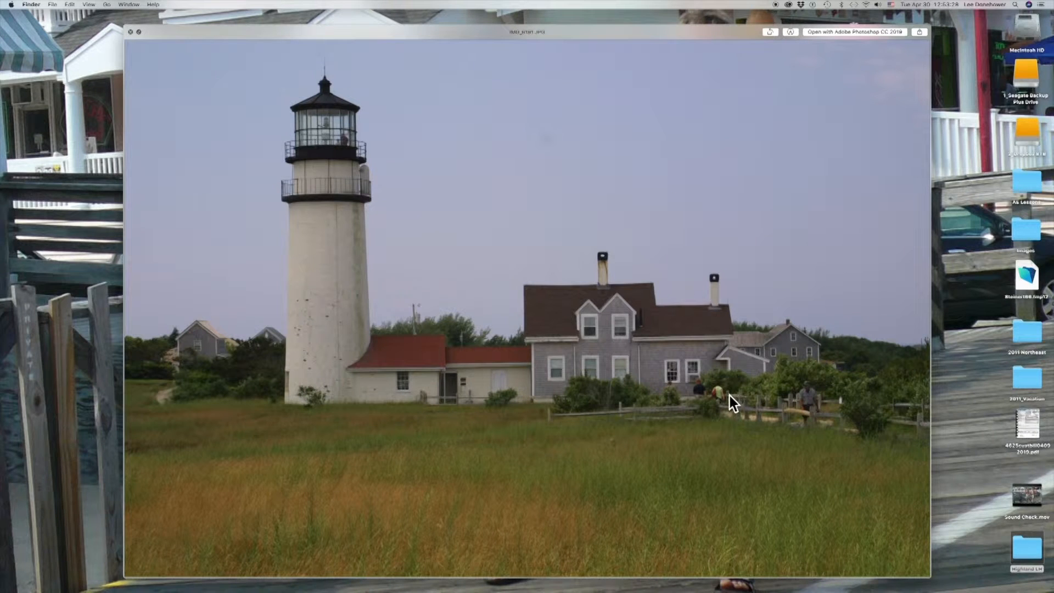
key("Left")
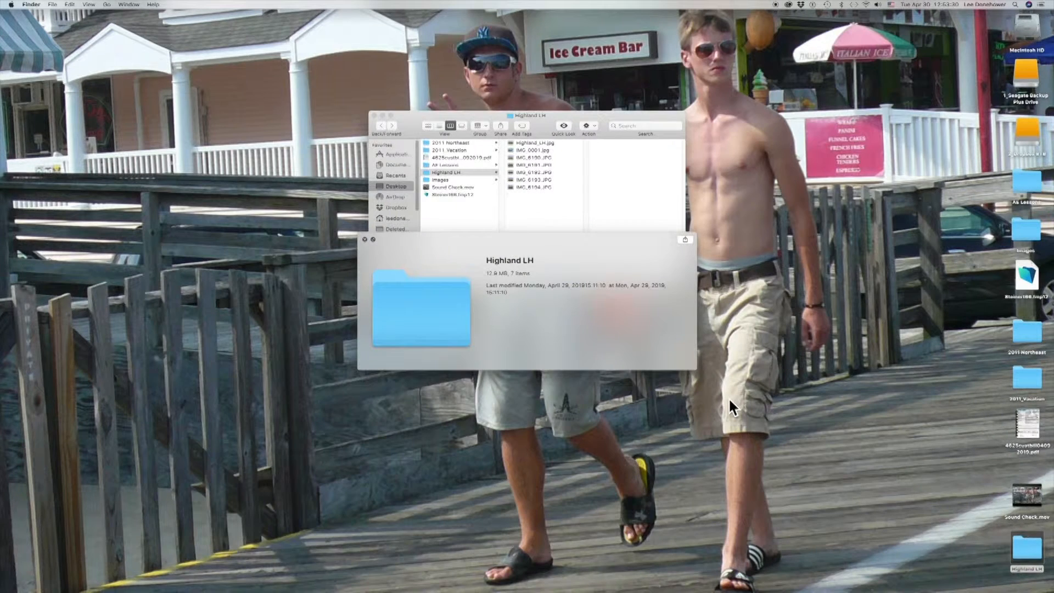
key("Right")
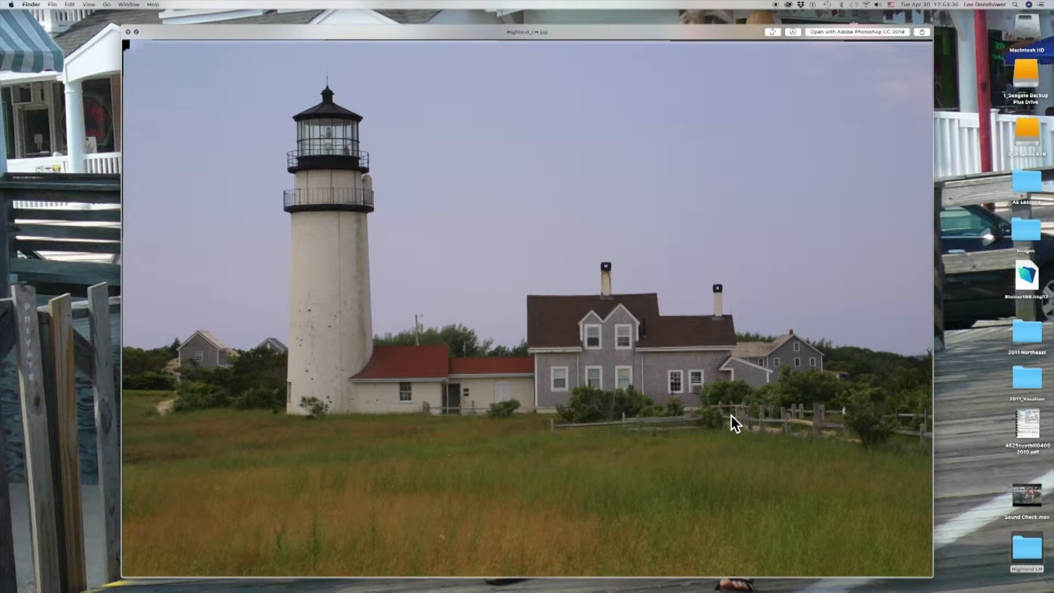
key("Down")
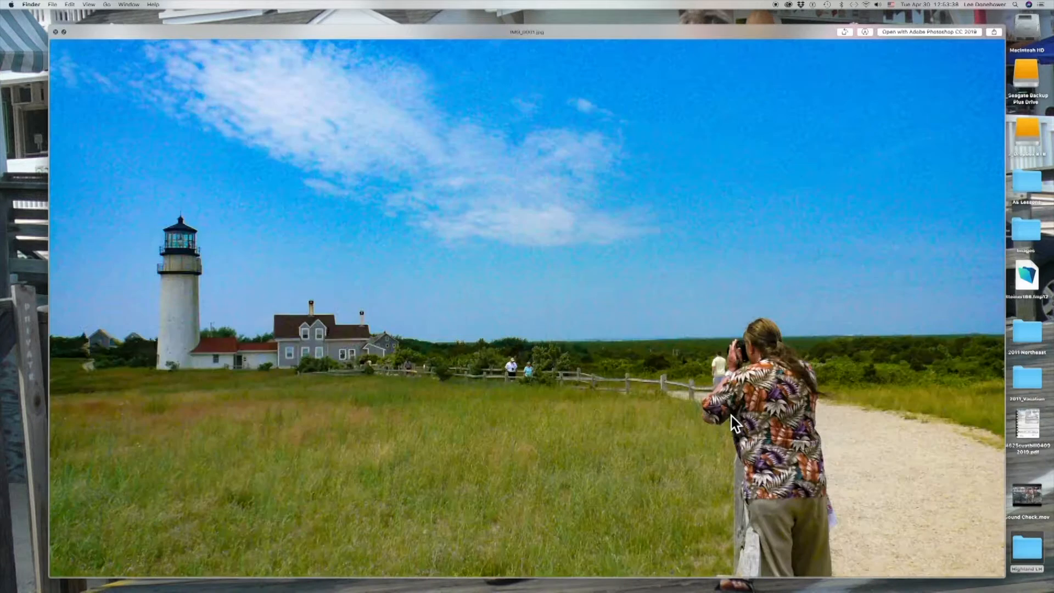
key("Down")
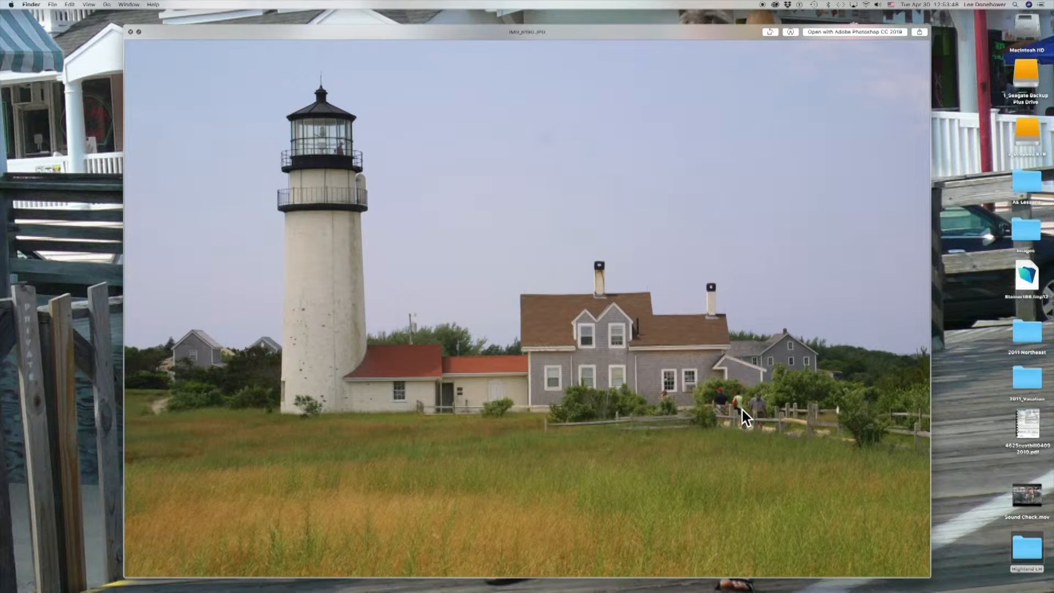
key("Right")
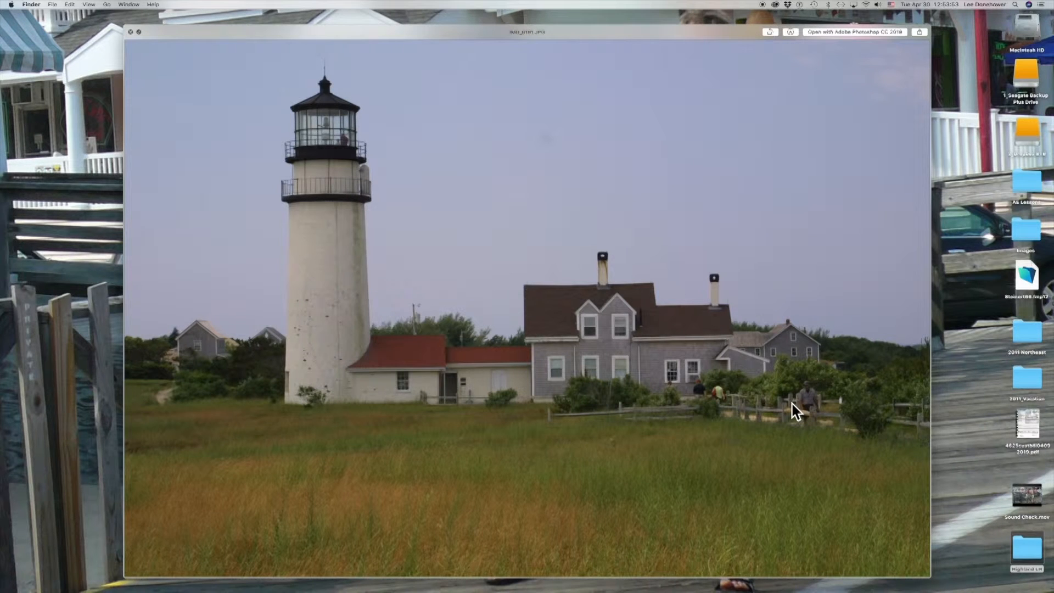
key("Left")
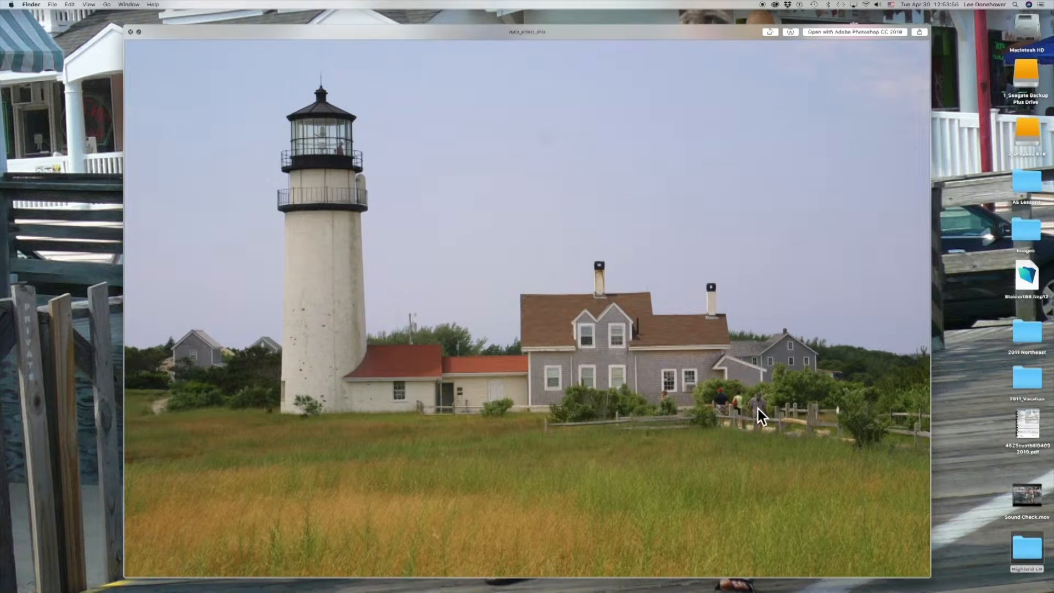
Look through the lighthouse series from IMG_6190.JPG to IMG_6194.JPG and close the preview.
key("Right")
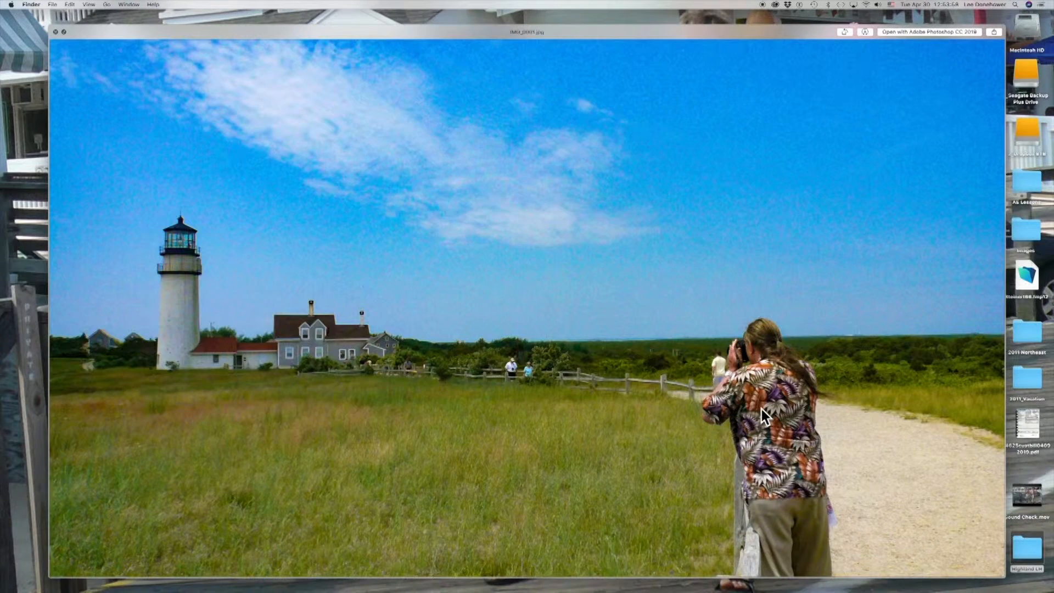
key("Right")
key("Right")
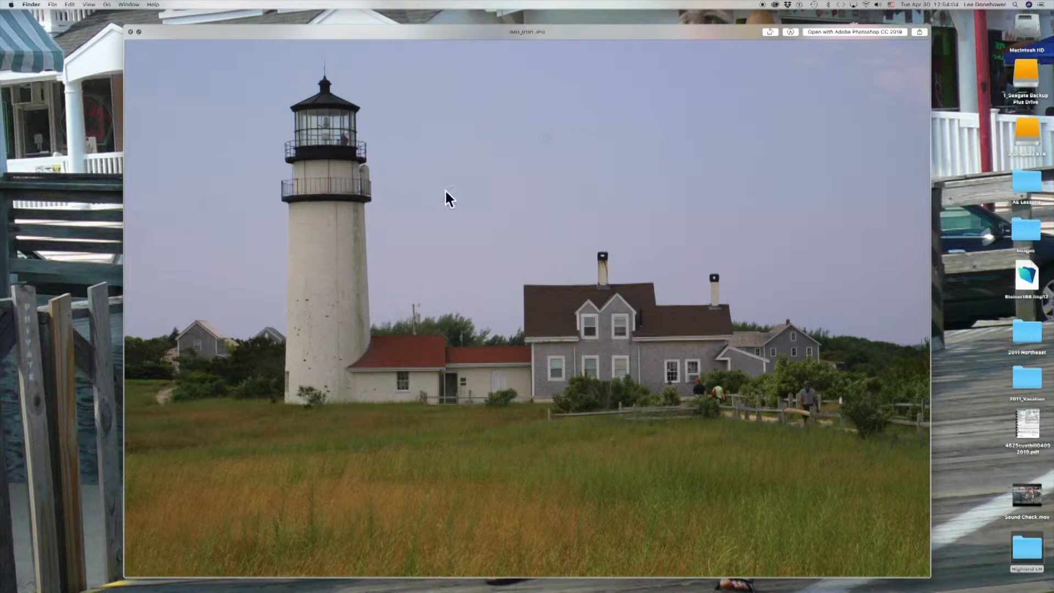
key("Right")
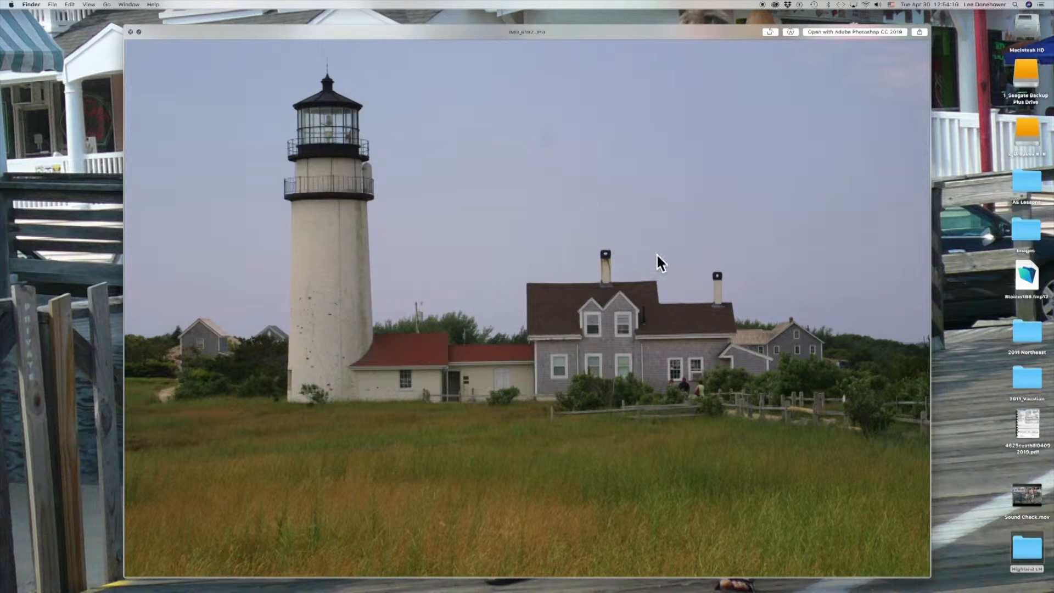
key("Right")
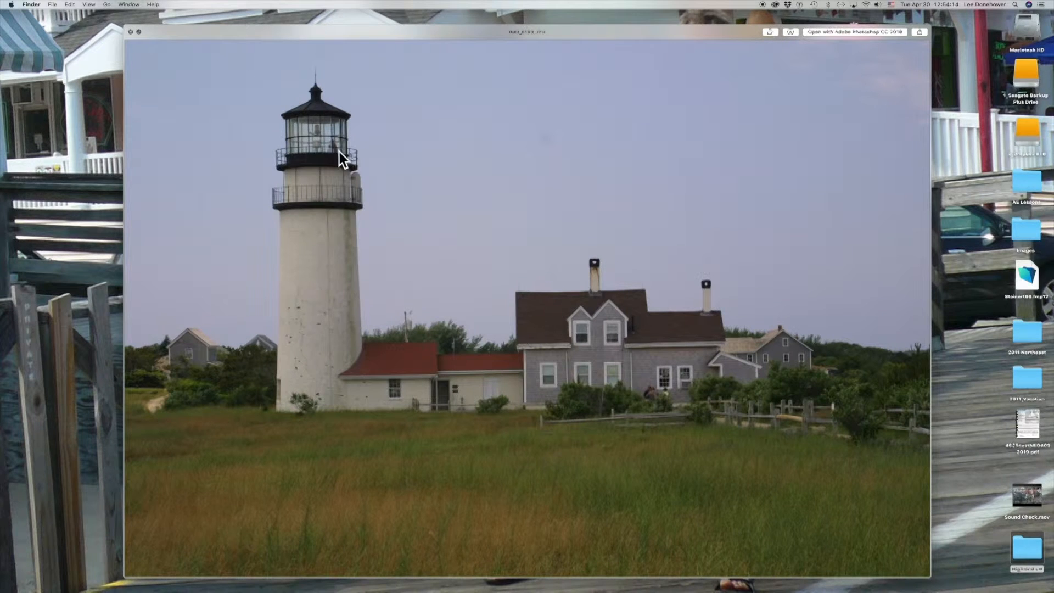
key("Right")
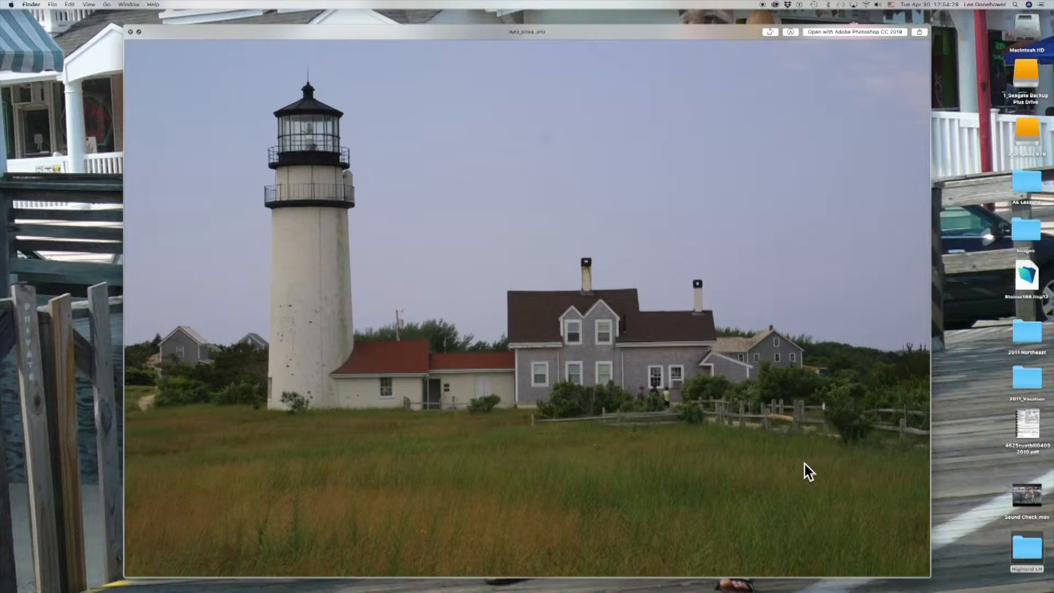
key("space")
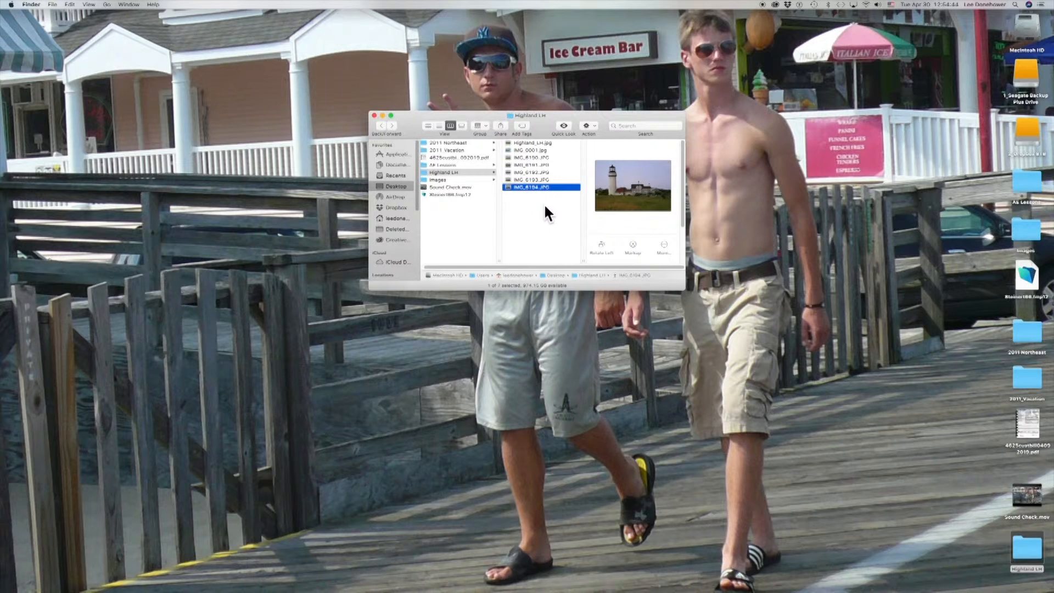
Close the Highland LH folder window and switch to Adobe Photoshop CC.
left_click(375, 116)
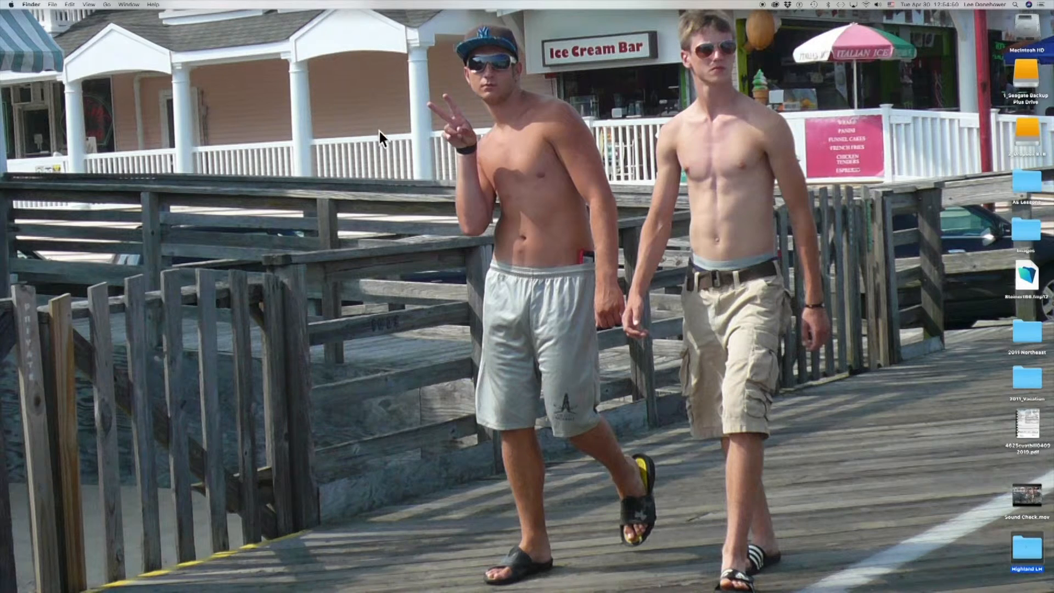
mouse_move(387, 589)
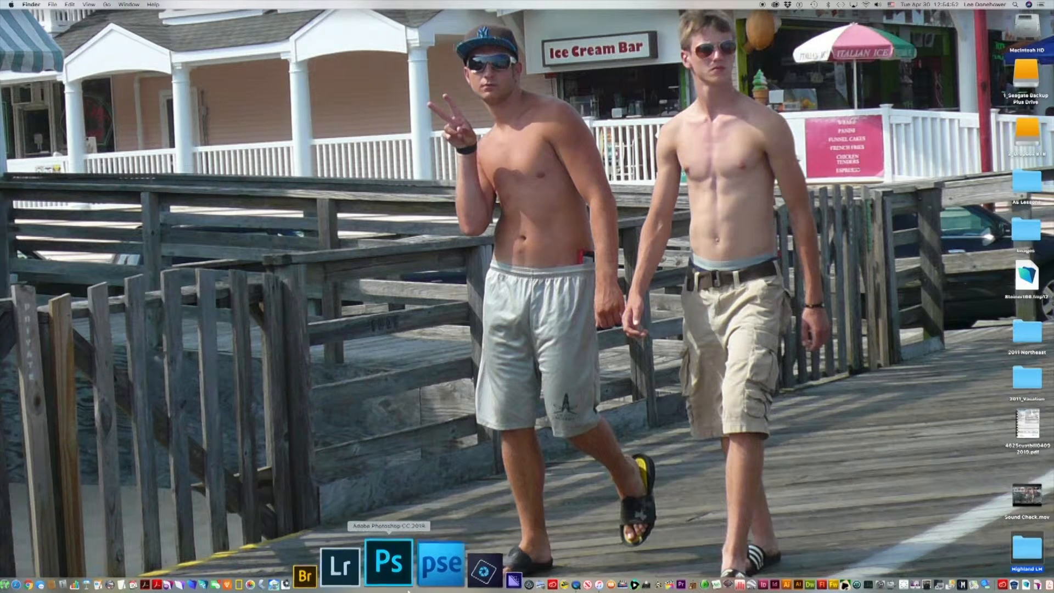
left_click(406, 569)
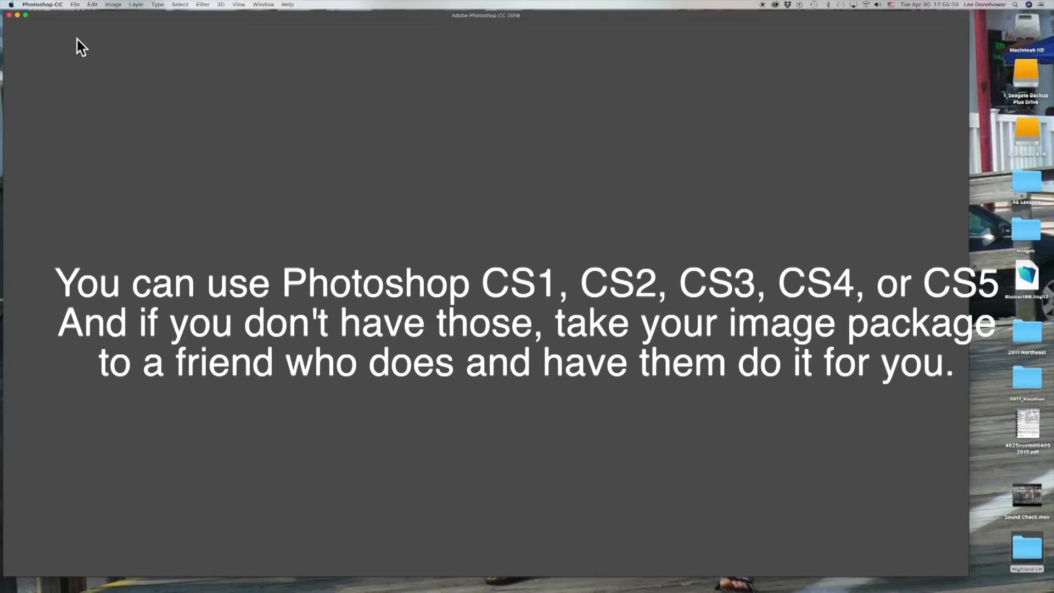
left_click(77, 6)
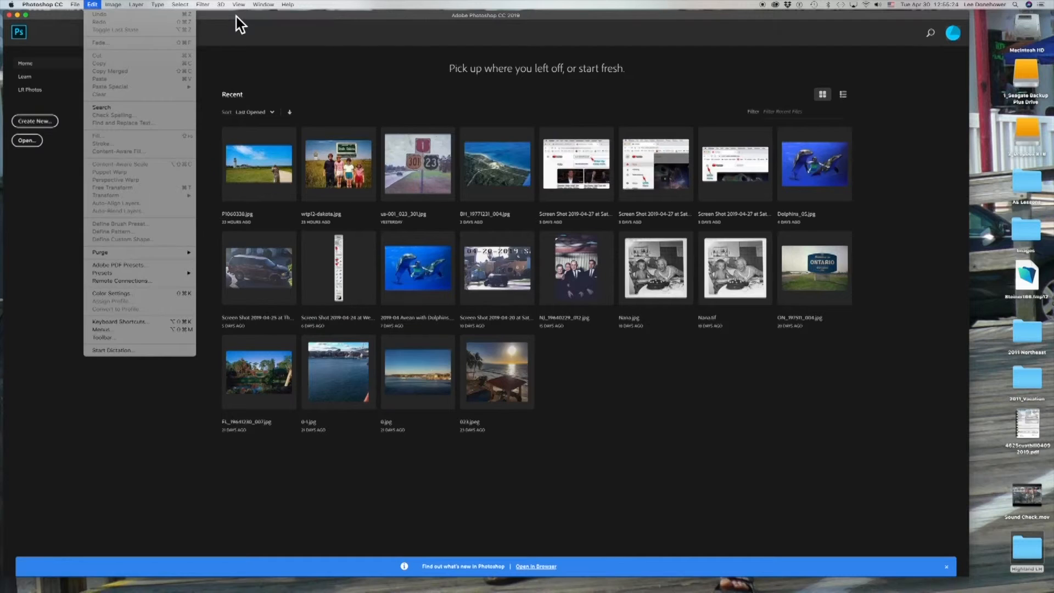
left_click(236, 17)
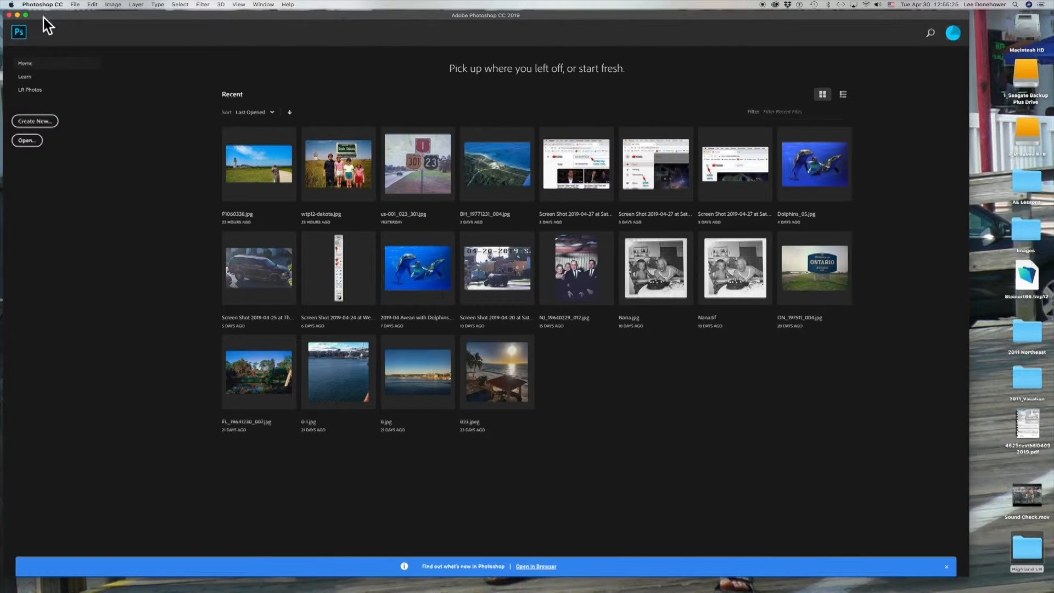
Start the Statistics script and load IMG_6190.JPG through IMG_6194.JPG from the Highland LH folder as source files.
left_click(75, 6)
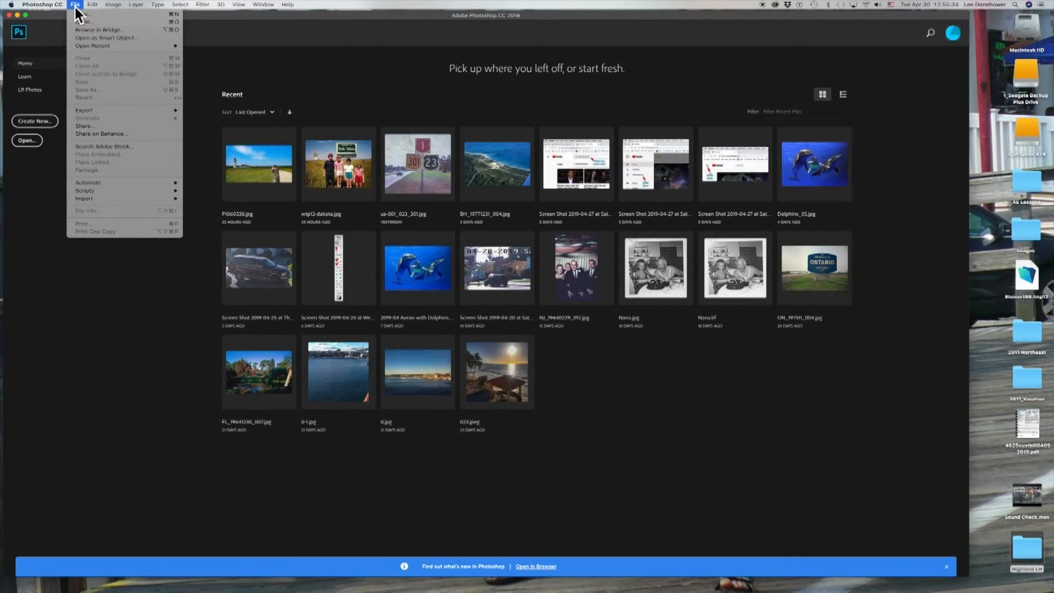
mouse_move(85, 192)
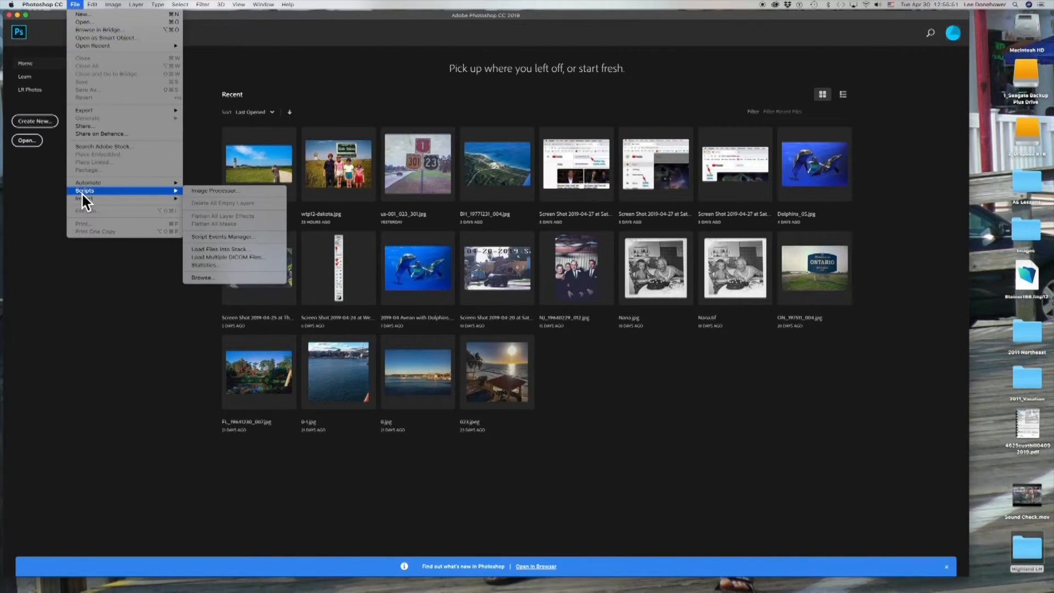
left_click(214, 267)
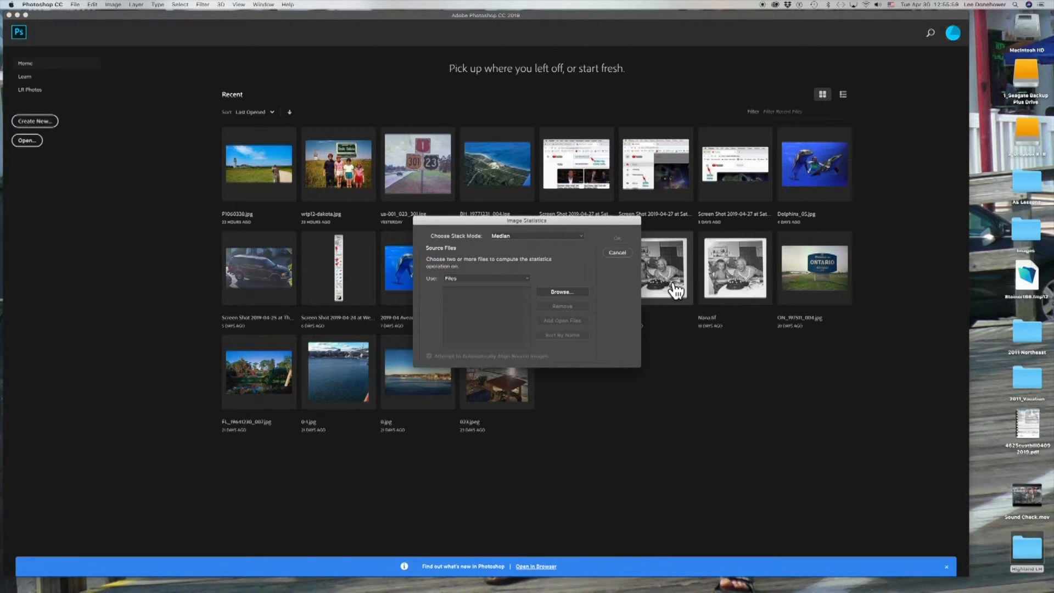
left_click(561, 293)
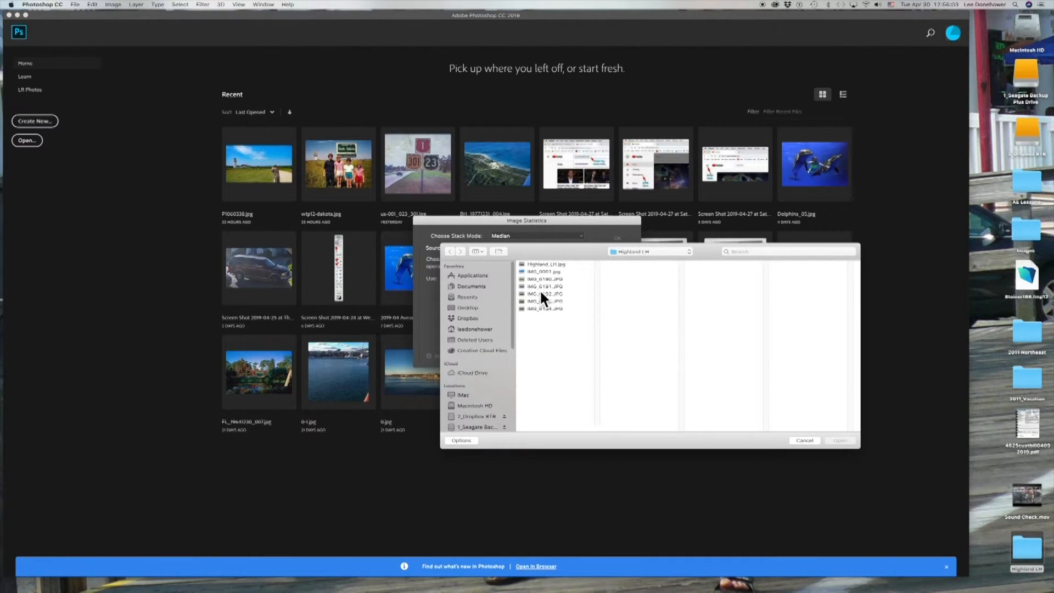
left_click(542, 280)
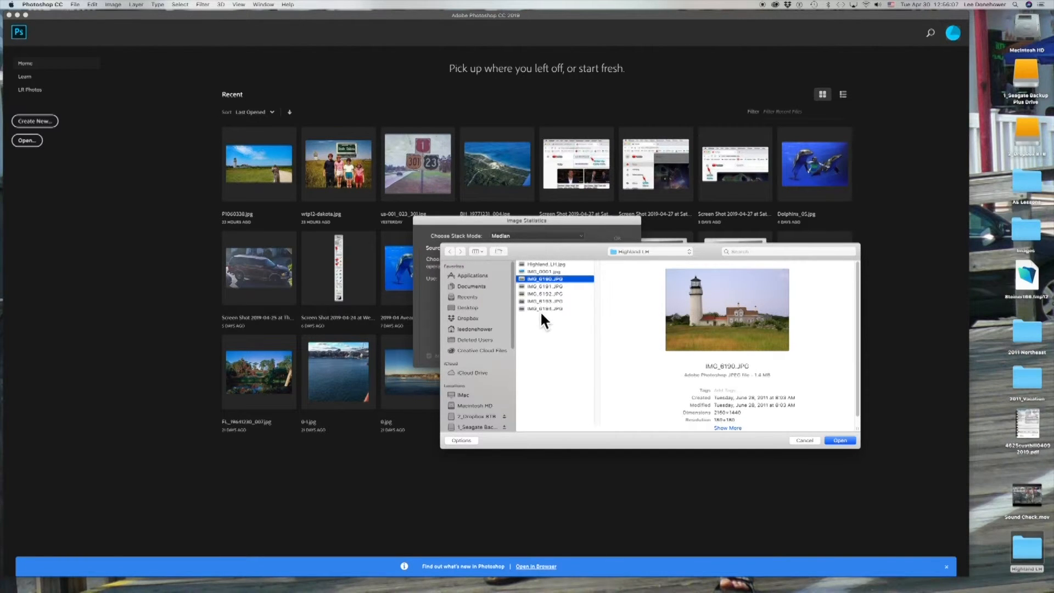
left_click(541, 308, "shift")
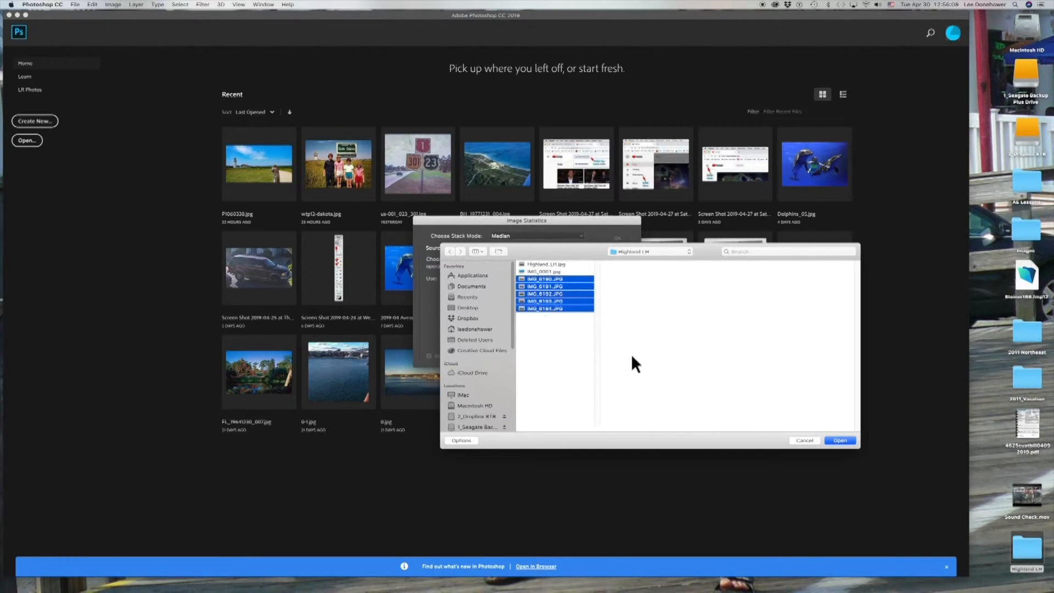
left_click(843, 441)
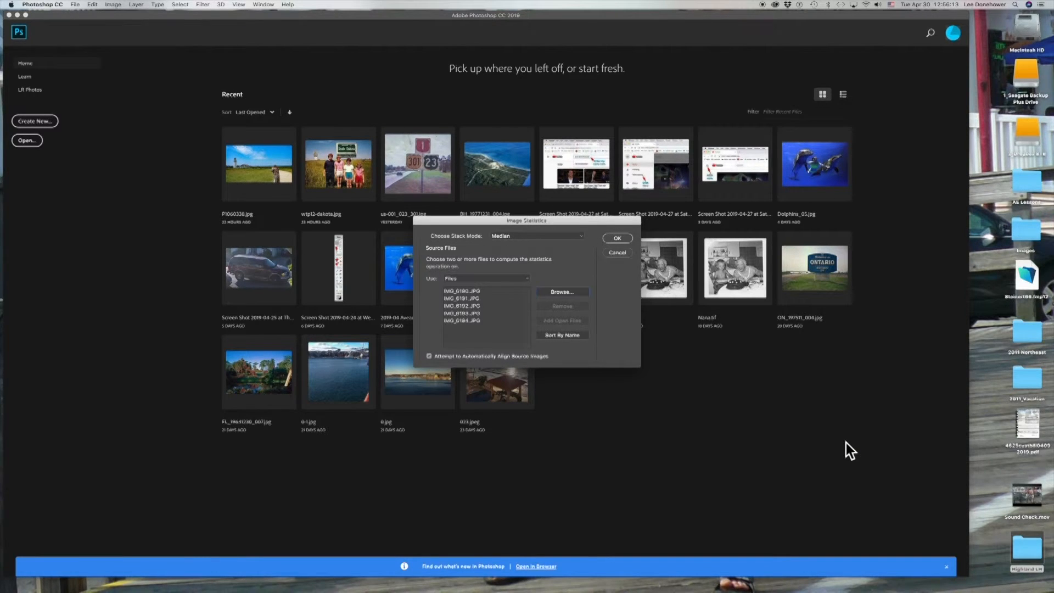
Set the stack mode to Median and generate the combined image with automatic alignment of the source images.
left_click(581, 233)
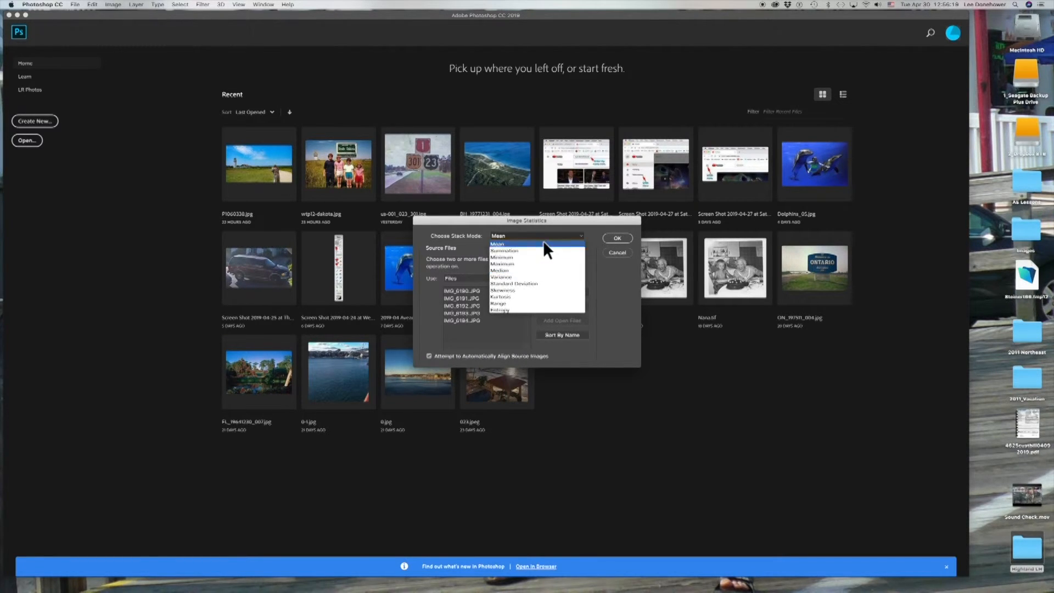
left_click(543, 243)
left_click(582, 235)
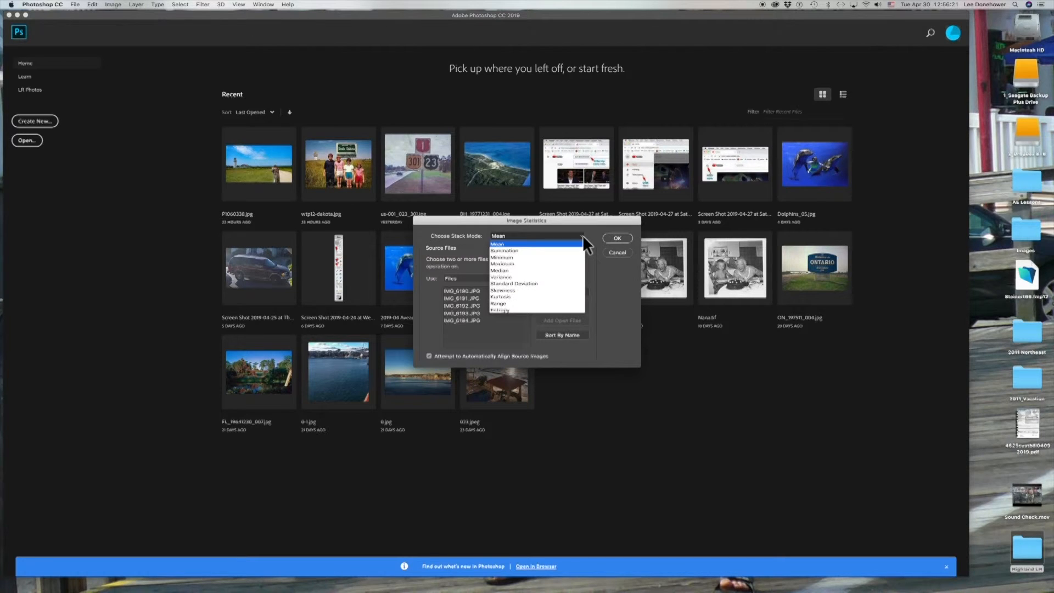
left_click(508, 270)
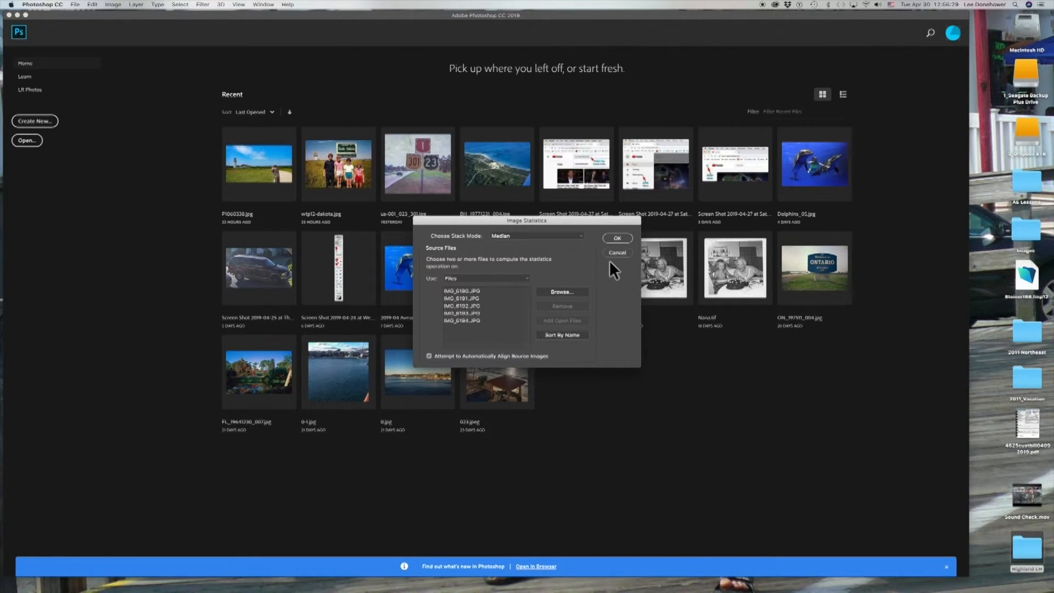
left_click(429, 355)
key("Return")
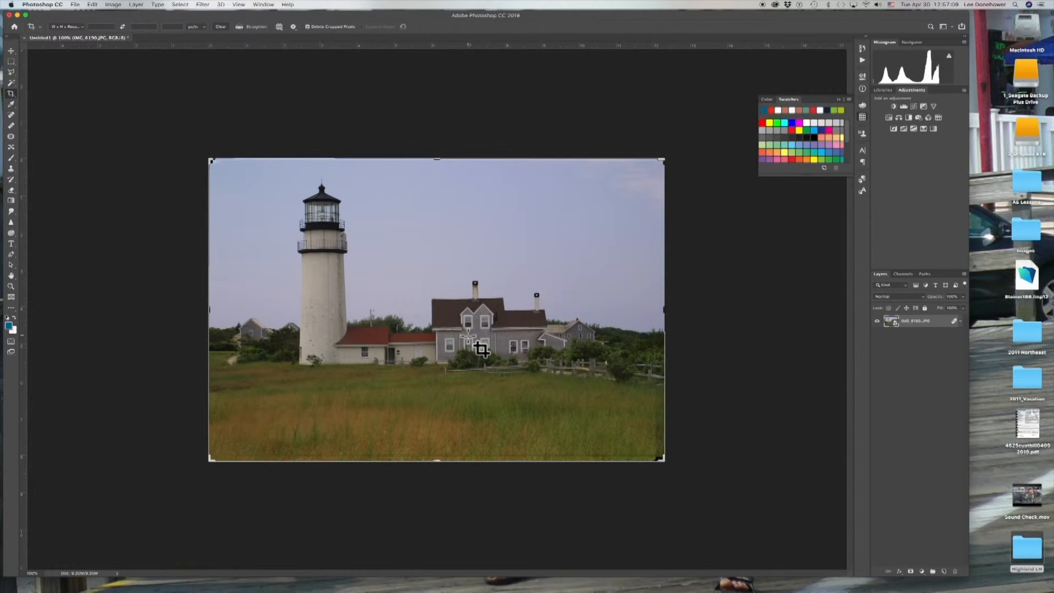
scroll(471, 335, "down", 10)
scroll(472, 335, "up", 12)
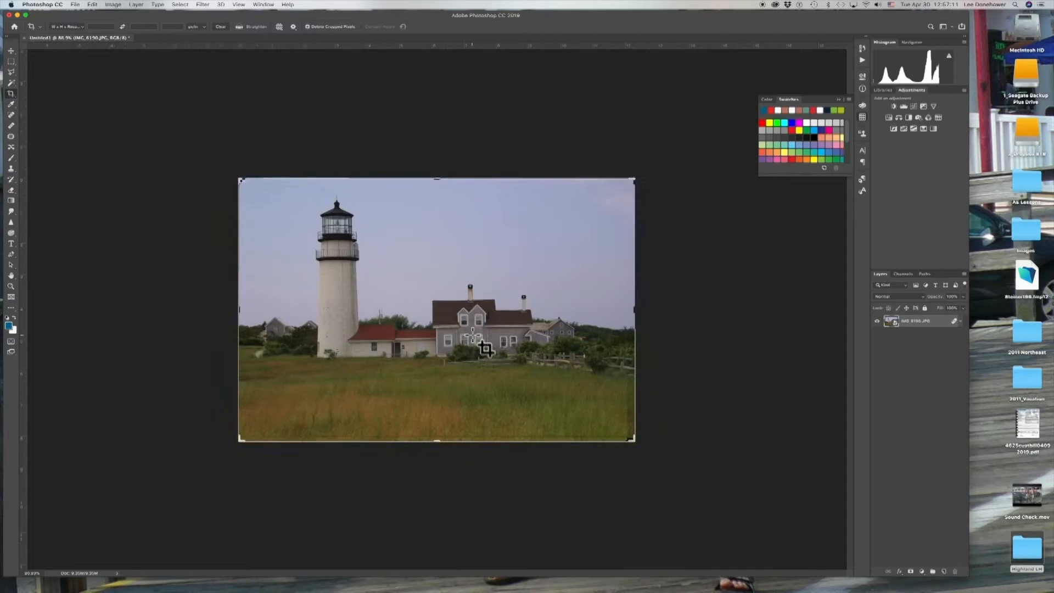
Examine the combined image up close around the house, fence, grass and lighthouse for leftover traces of visitors.
scroll(474, 337, "up", 1)
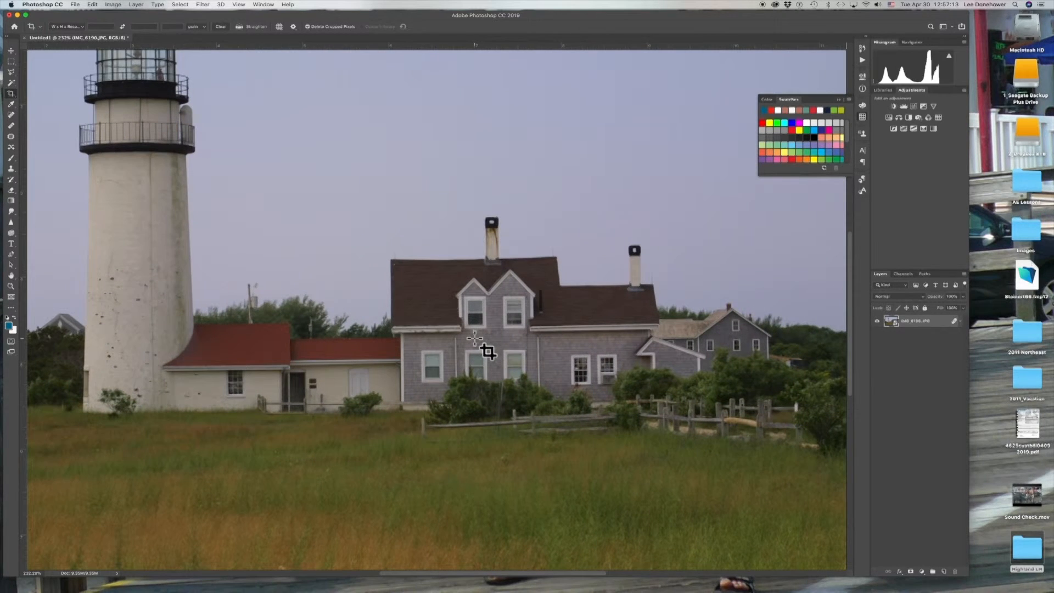
key("space")
left_click_drag(765, 441, 487, 404)
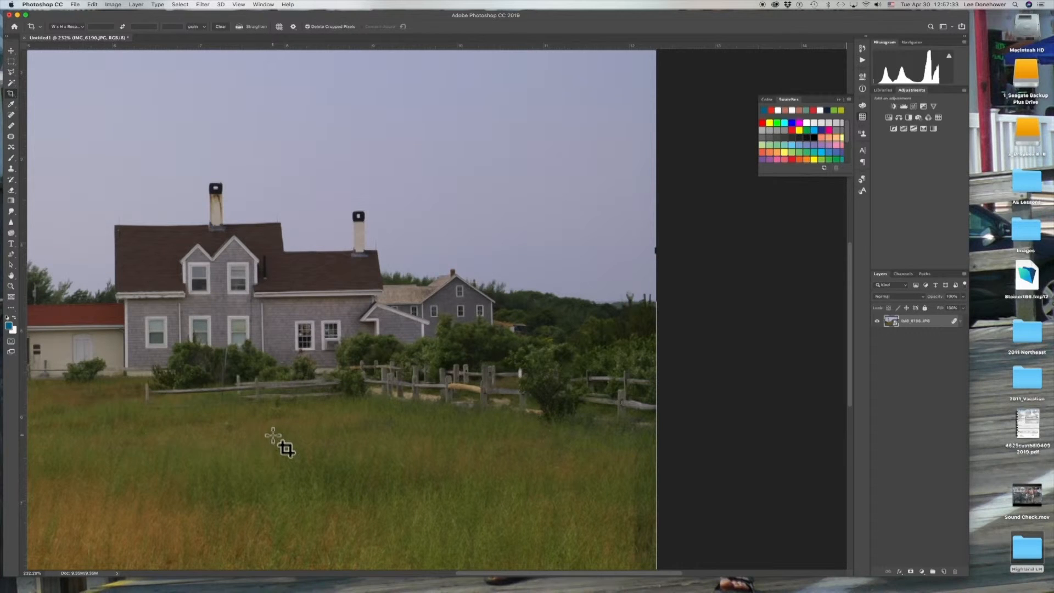
left_click_drag(237, 424, 664, 558)
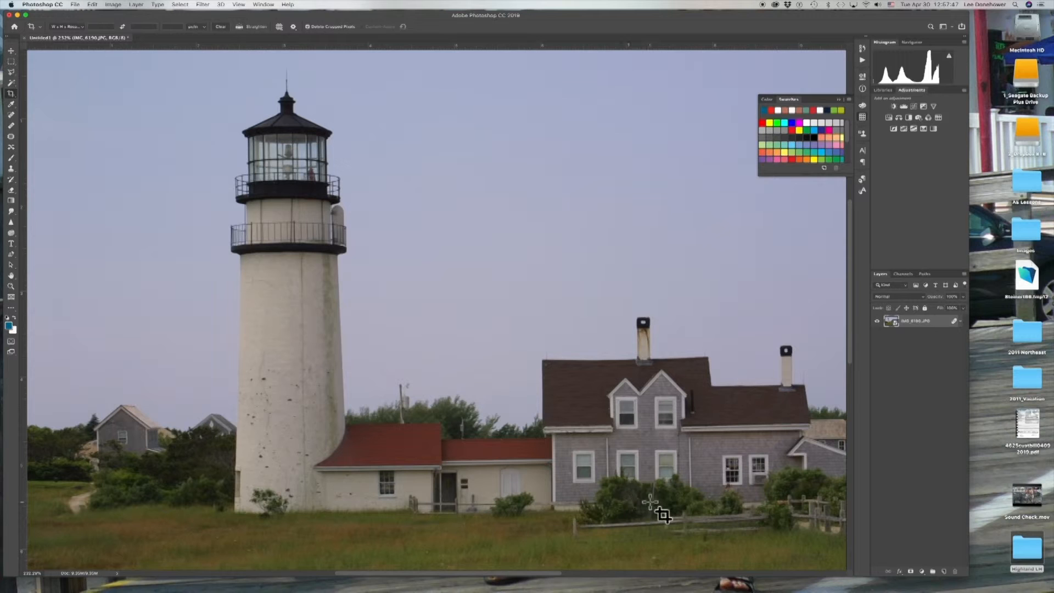
left_click_drag(651, 499, 478, 434)
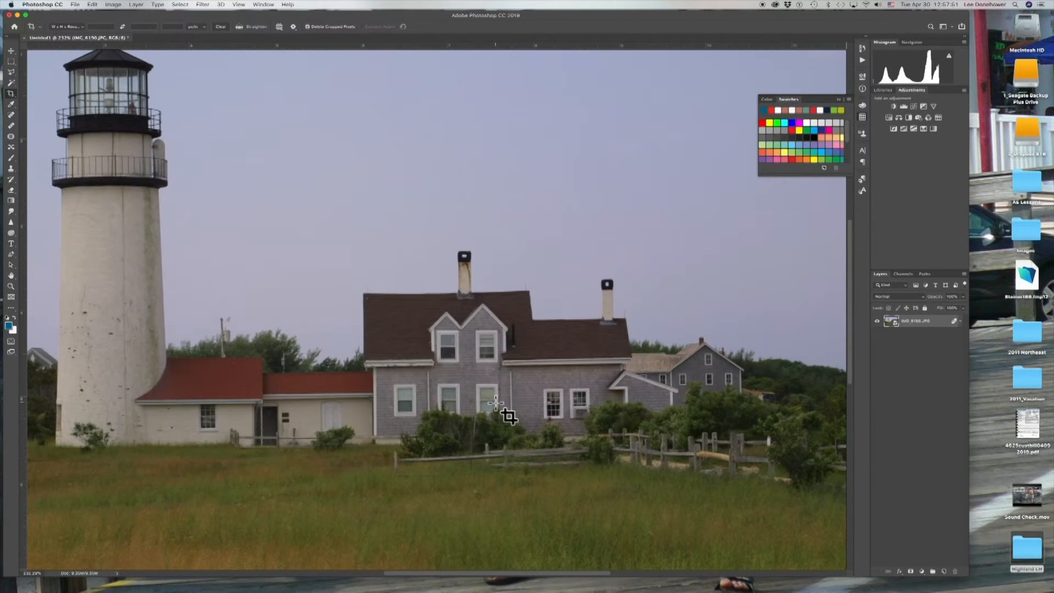
Crop the combined lighthouse image slightly along its bottom and right edges to trim the uneven borders, and apply the crop.
key("super+0")
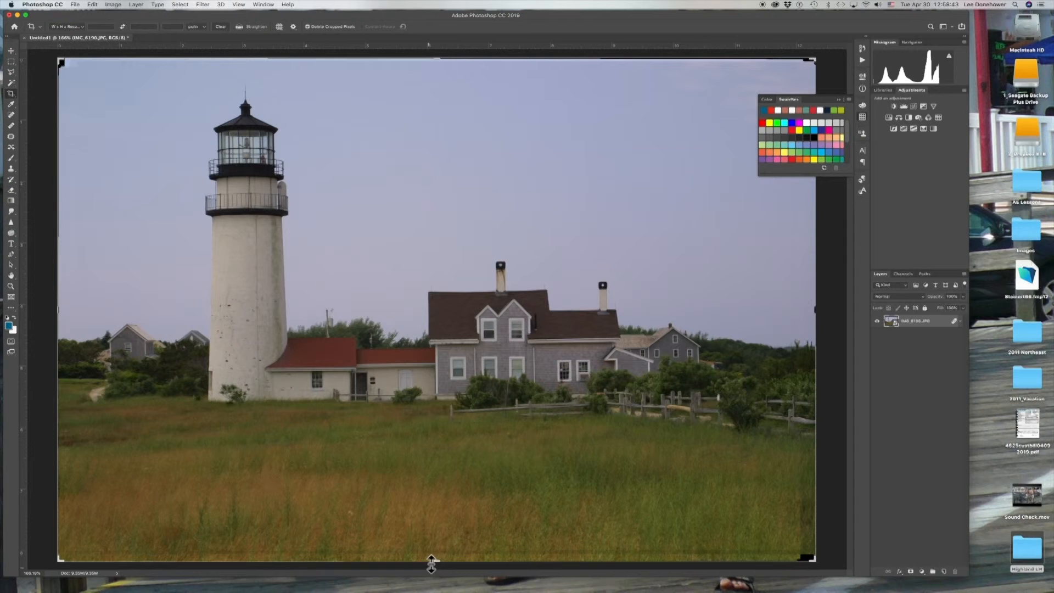
left_click_drag(436, 560, 437, 550)
left_click_drag(815, 310, 808, 311)
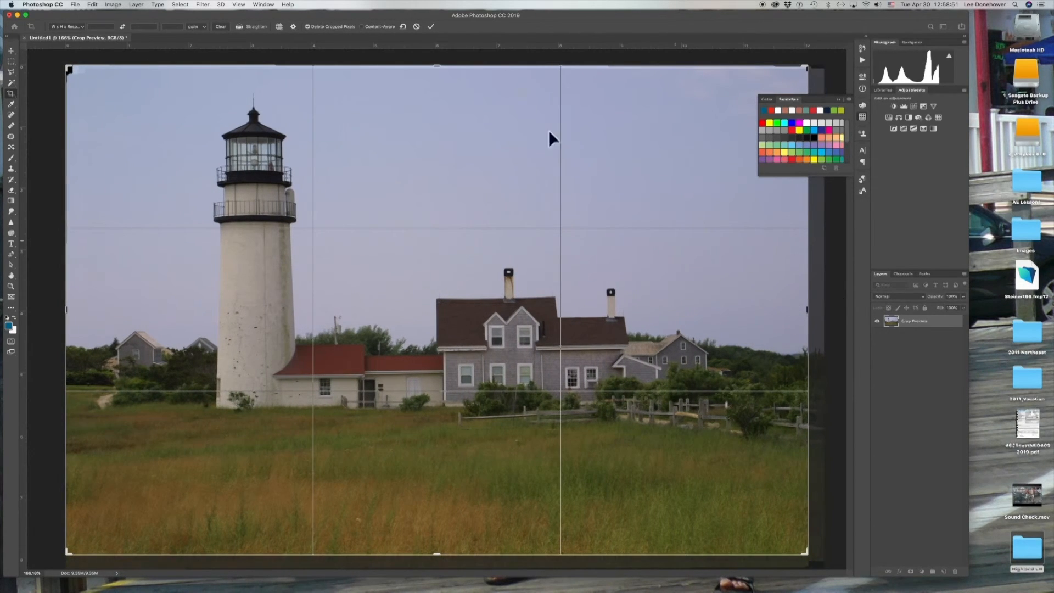
left_click(431, 26)
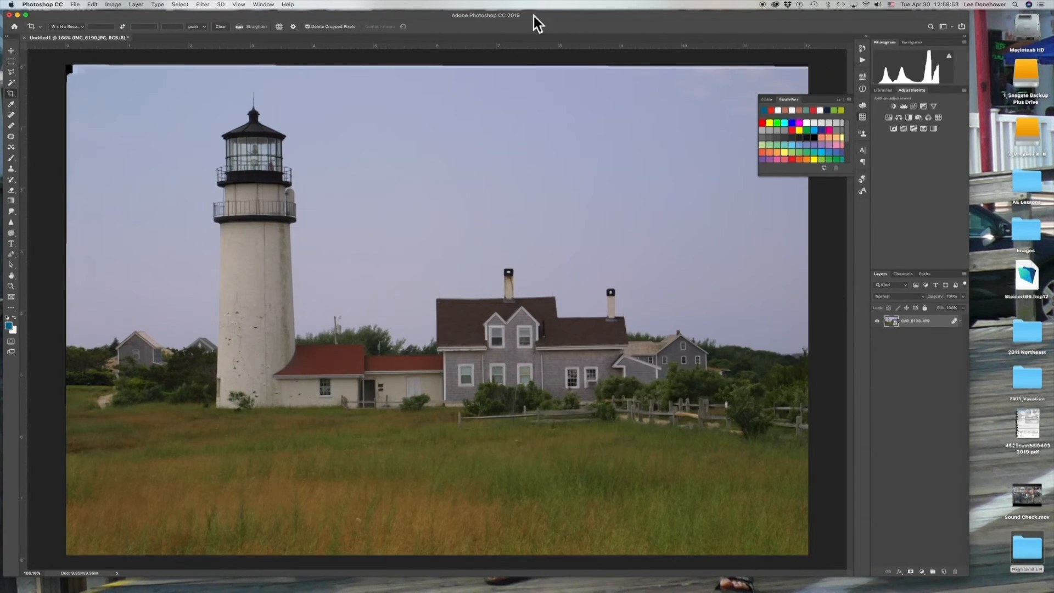